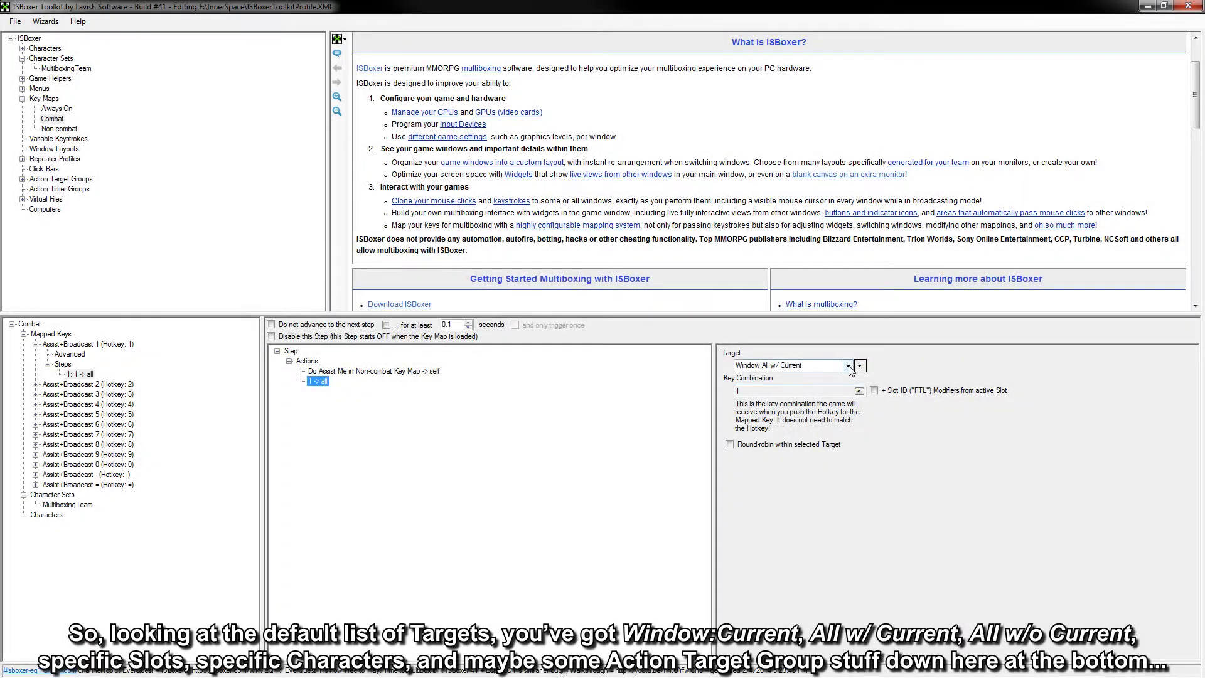
Step: Show the available targets for the "1 -> all" keystroke action in the Combat key map
{"action": "left_click", "coordinate": [848, 366]}
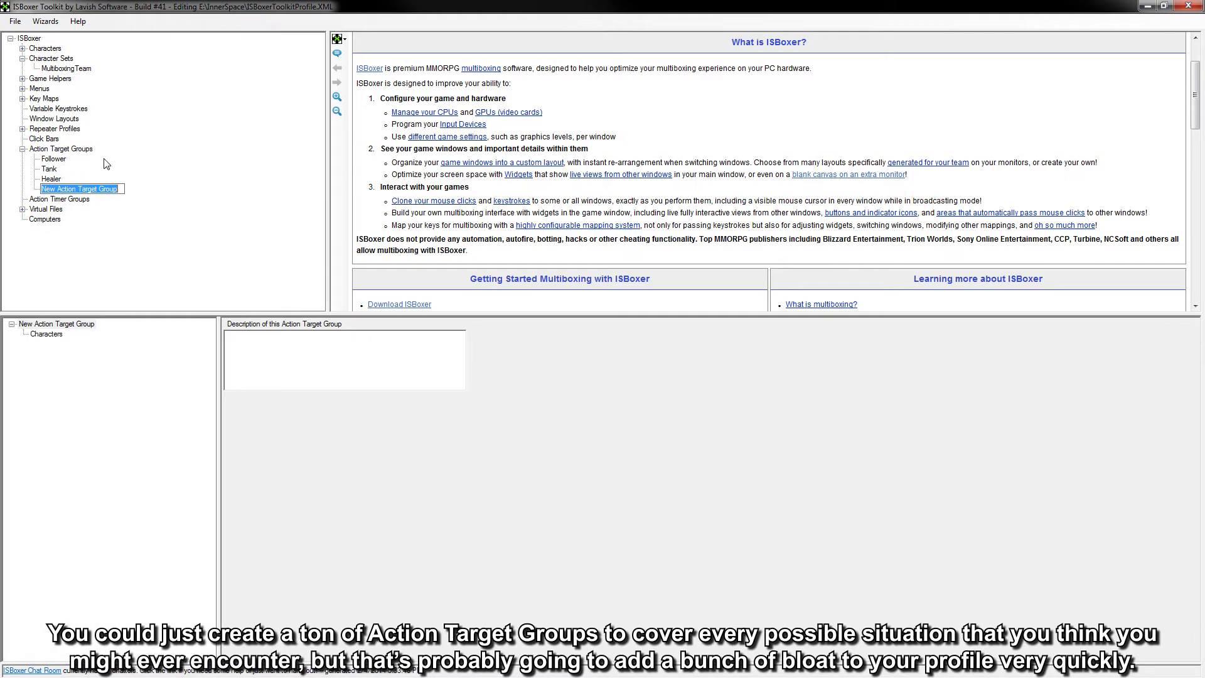
Step: Create three action target groups named DPS 1, DPS 2 and DPS 3
{"action": "type", "text": "DPS 1"}
{"action": "key", "text": "Return"}
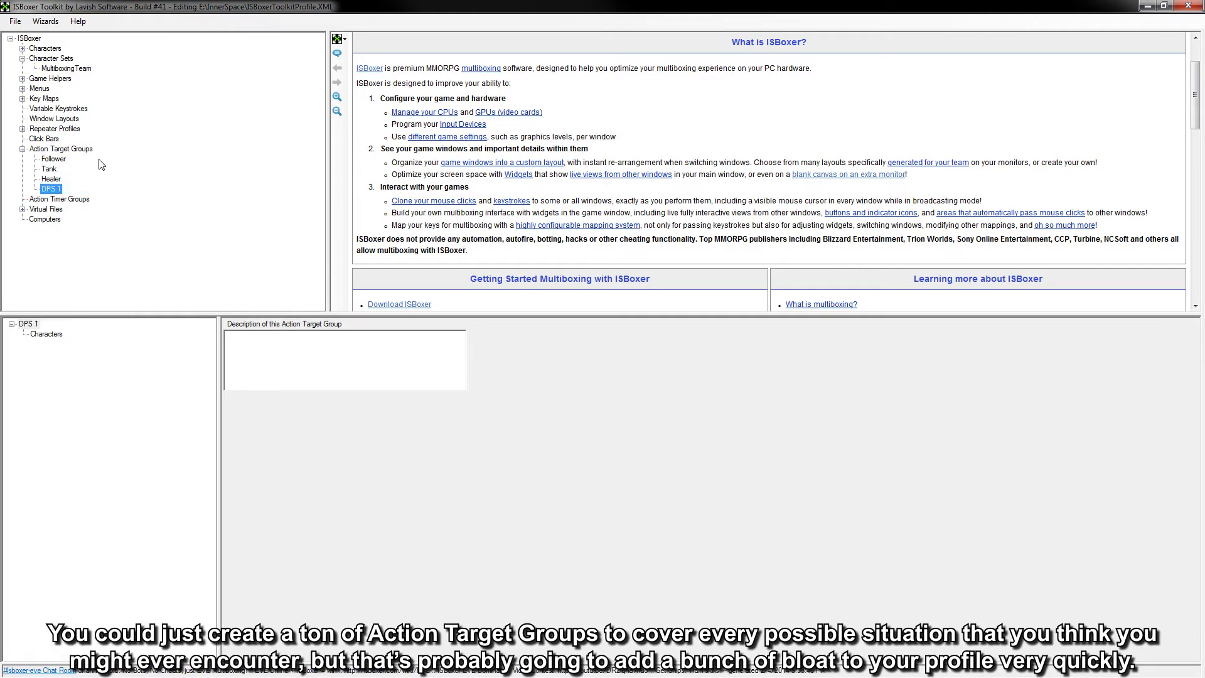
{"action": "type", "text": "DPS 2"}
{"action": "key", "text": "Return"}
{"action": "type", "text": "DPS 3"}
{"action": "key", "text": "Return"}
Step: Add action target groups for the DPS combinations, named DPS 12, DPS 13, DPS 23 and DPS 123
{"action": "key", "text": "Insert"}
{"action": "type", "text": "DPS 12"}
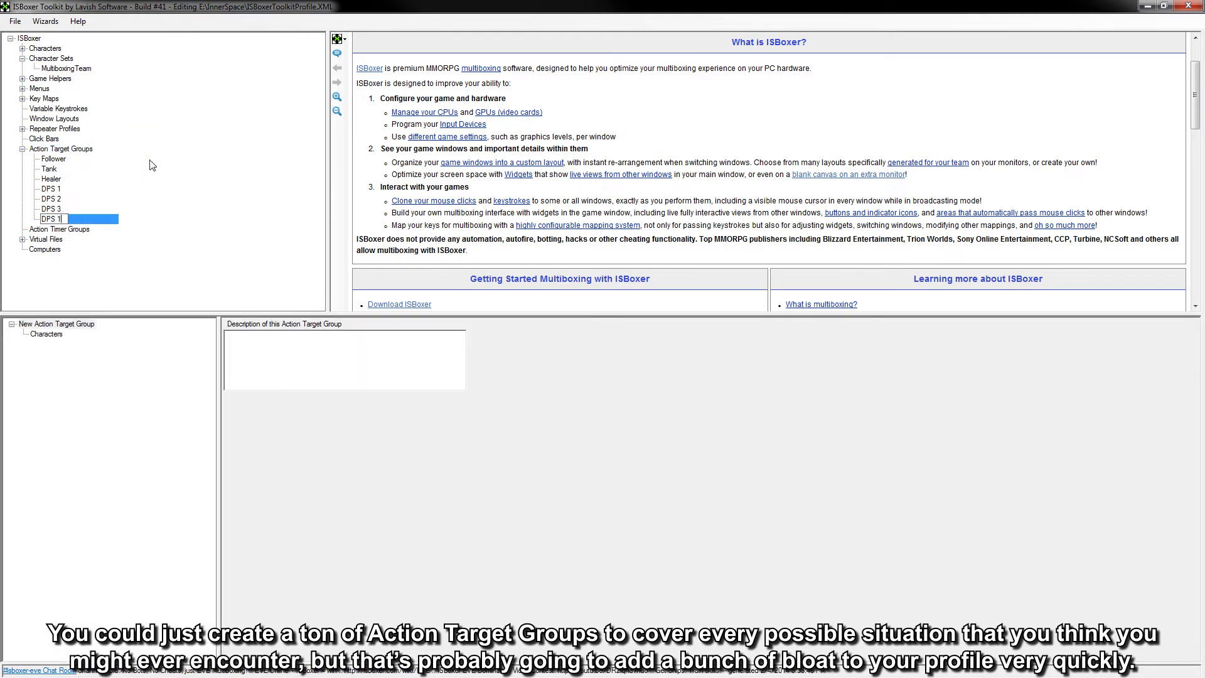
{"action": "key", "text": "Return"}
{"action": "key", "text": "Insert"}
{"action": "type", "text": "DPS 13"}
{"action": "key", "text": "Return"}
{"action": "key", "text": "Insert"}
{"action": "type", "text": "DPS 23"}
{"action": "key", "text": "Return"}
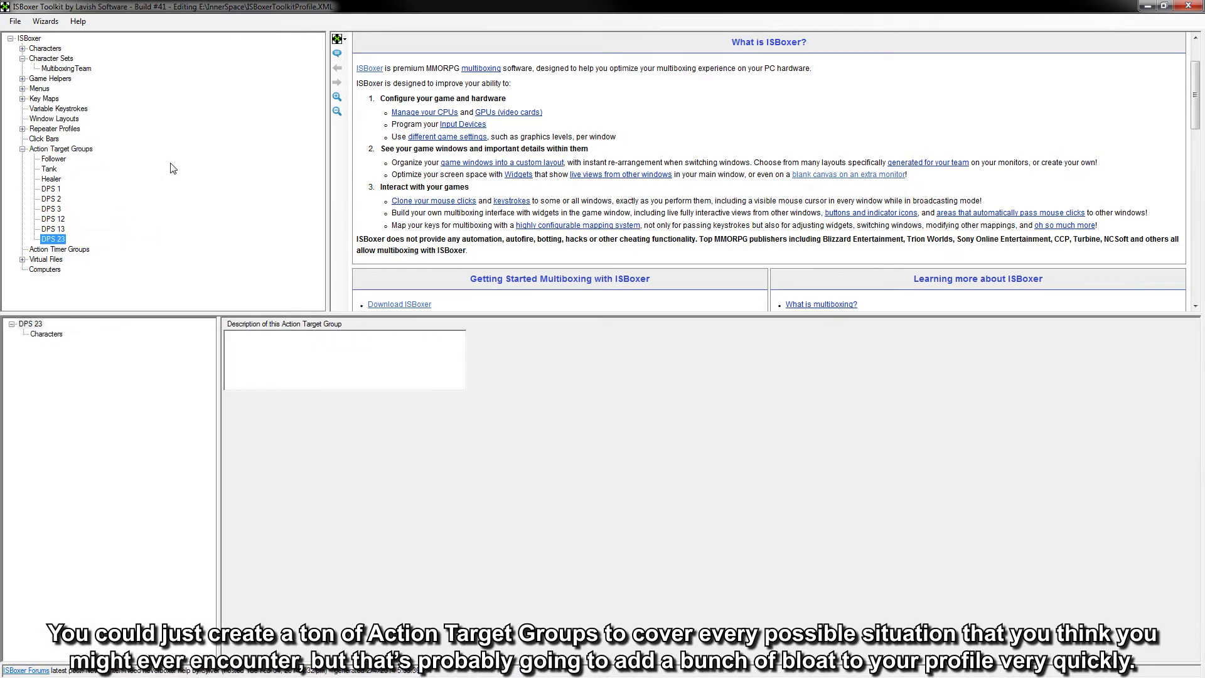
{"action": "key", "text": "Insert"}
{"action": "type", "text": "DPS 123"}
{"action": "key", "text": "Return"}
Step: Add action target groups pairing each single DPS with the tank: DPS 1 and Tank, DPS 2 and Tank, DPS 3 and Tank
{"action": "key", "text": "Insert"}
{"action": "type", "text": "DPS 1 and Tank"}
{"action": "key", "text": "Return"}
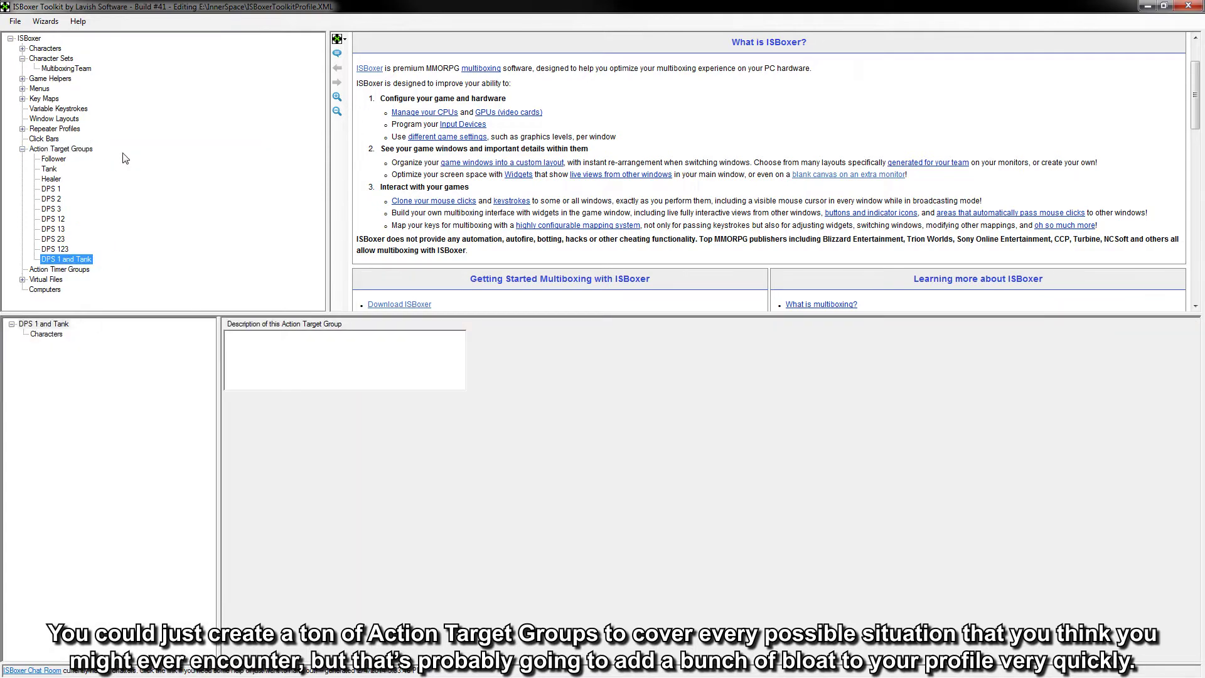
{"action": "key", "text": "Insert"}
{"action": "type", "text": "DPS 2 and Tank"}
{"action": "key", "text": "Return"}
{"action": "key", "text": "Insert"}
{"action": "type", "text": "DPS 3 and Tank"}
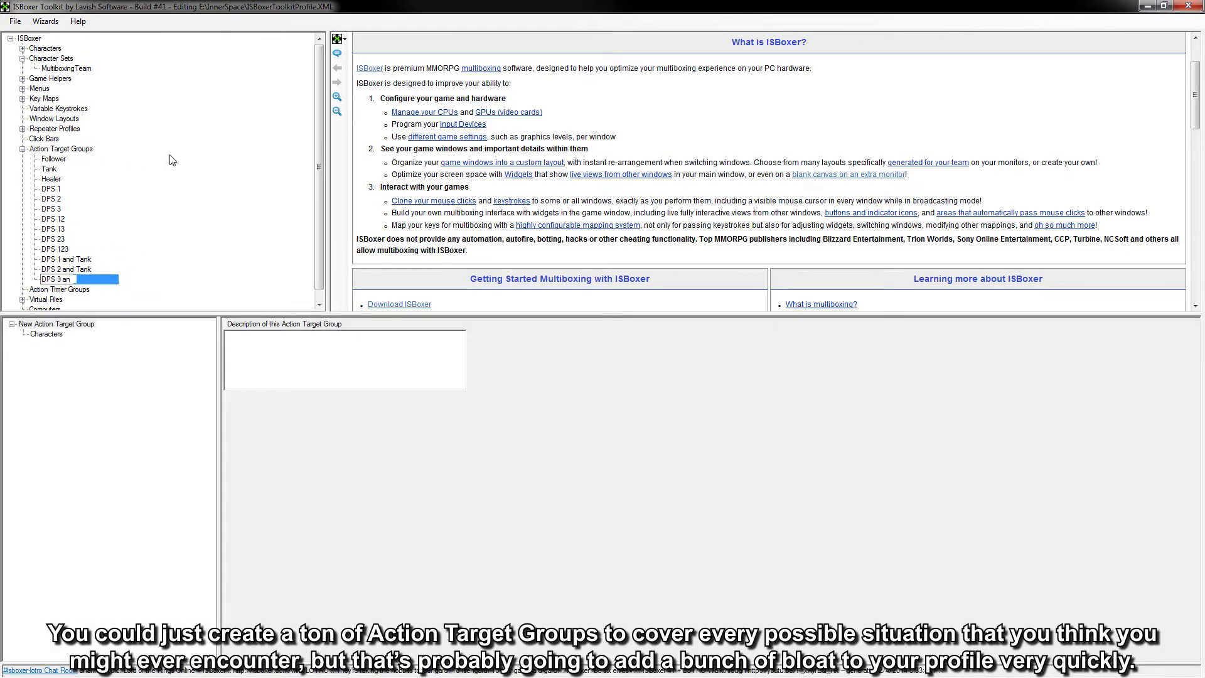
{"action": "key", "text": "Return"}
Step: Add action target groups named DPS 12 and Tank, DPS 13 and Tank, and DPS 123 and Tank
{"action": "key", "text": "Insert"}
{"action": "type", "text": "DPS 12 and Tank"}
{"action": "key", "text": "Return"}
{"action": "key", "text": "Insert"}
{"action": "type", "text": "DPS 13 and Tank"}
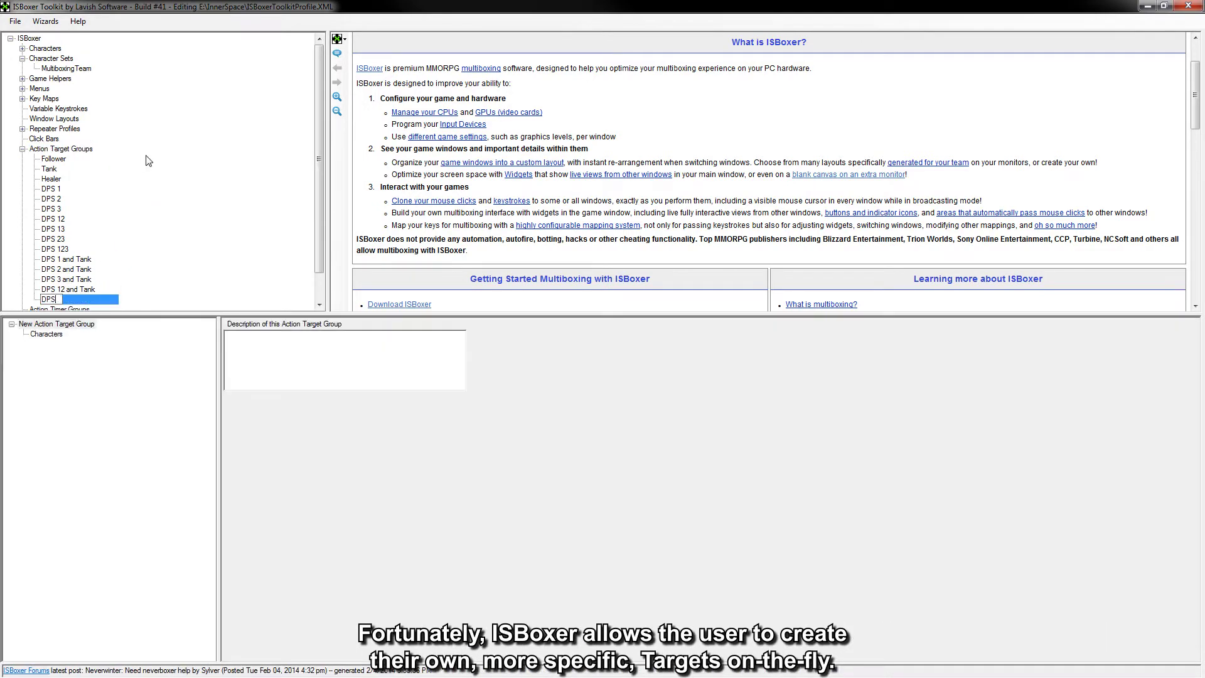
{"action": "key", "text": "Return"}
{"action": "key", "text": "Insert"}
{"action": "type", "text": "DPS 123 and Tank"}
Step: Add action target groups pairing each single DPS with the healer: DPS 1 and Healer, DPS 2 and Healer, DPS 3 and Healer
{"action": "right_click", "coordinate": [184, 149]}
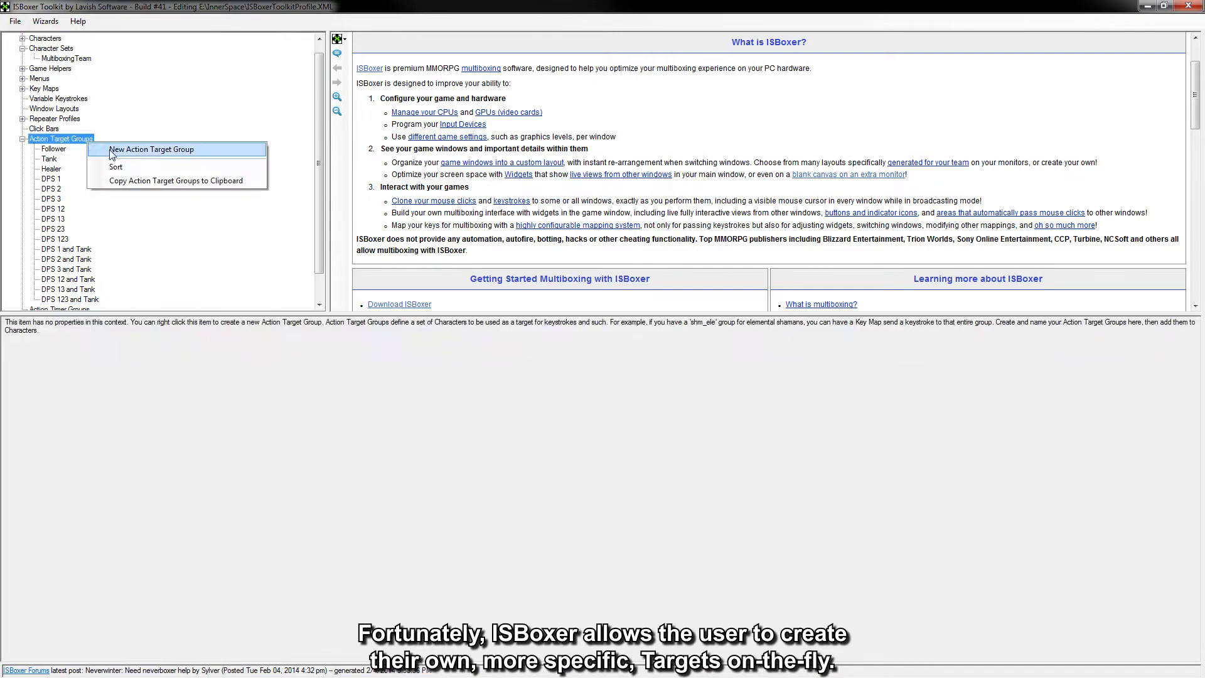
{"action": "left_click", "coordinate": [182, 153]}
{"action": "type", "text": "DPS 1 and Healer"}
{"action": "right_click", "coordinate": [169, 132]}
{"action": "left_click", "coordinate": [172, 140]}
{"action": "type", "text": "DPS 2 and Healer"}
{"action": "right_click", "coordinate": [170, 119]}
{"action": "left_click", "coordinate": [179, 127]}
{"action": "type", "text": "DPS 3 and Healer"}
Step: Add an action target group named DPS 12 and Healer
{"action": "right_click", "coordinate": [200, 116]}
{"action": "left_click", "coordinate": [203, 123]}
{"action": "type", "text": "DPS"}
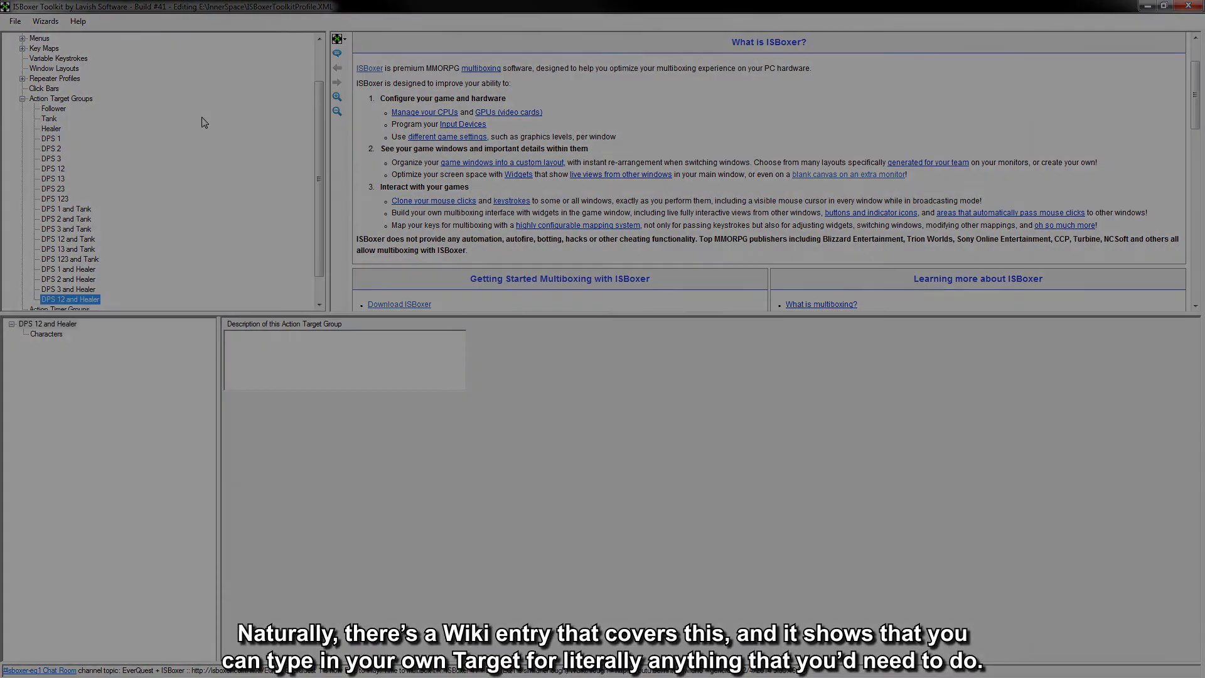